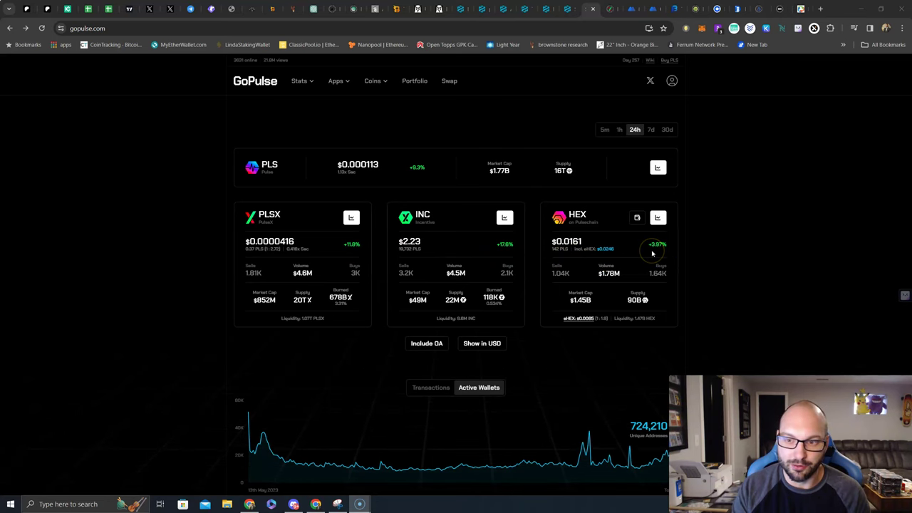
# Switch the dashboard to 30-day changes, showing PLS at +70.3%
pyautogui.click(667, 129)
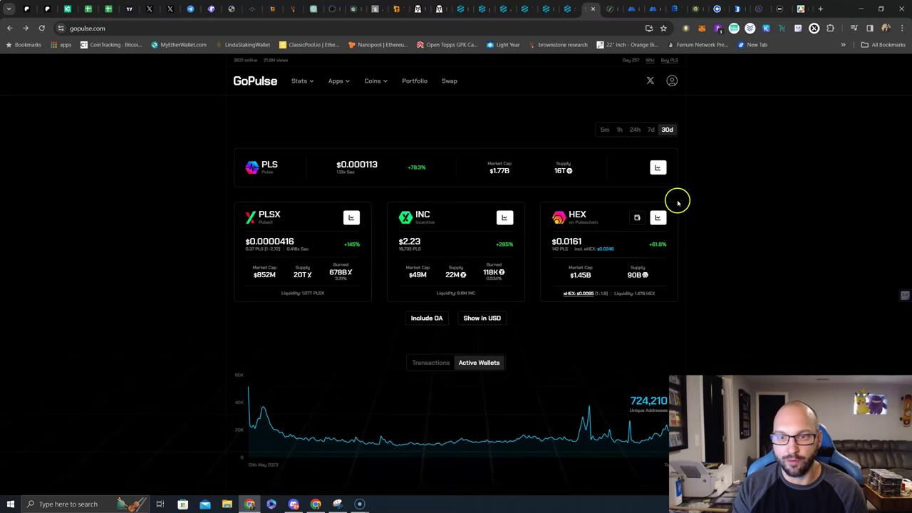
# Open the 4-hour WPLS/DAI chart and zoom in on late December through February
pyautogui.click(659, 169)
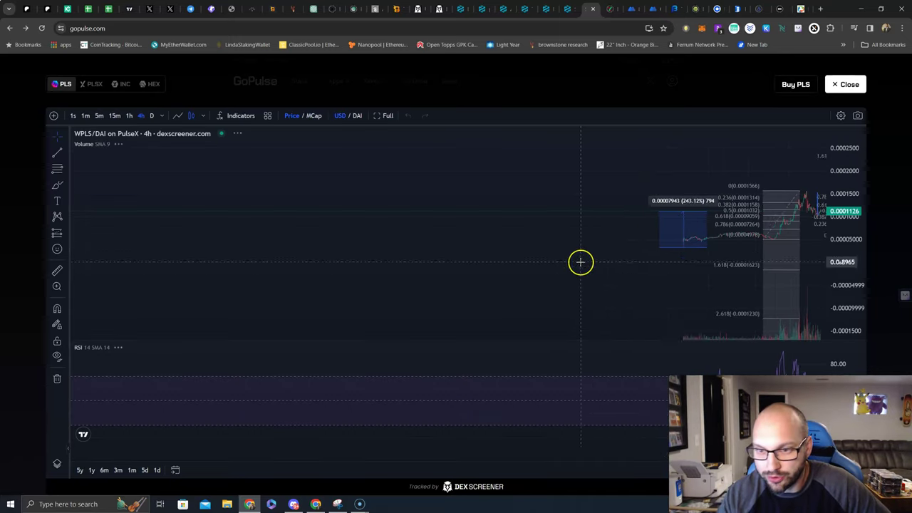
pyautogui.moveTo(589, 198); pyautogui.dragTo(466, 175)
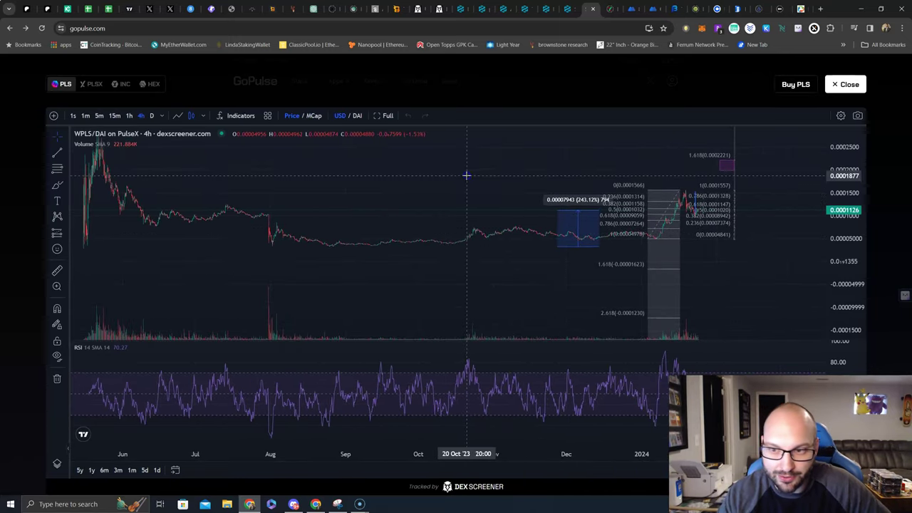
pyautogui.scroll(1, 428, 248)
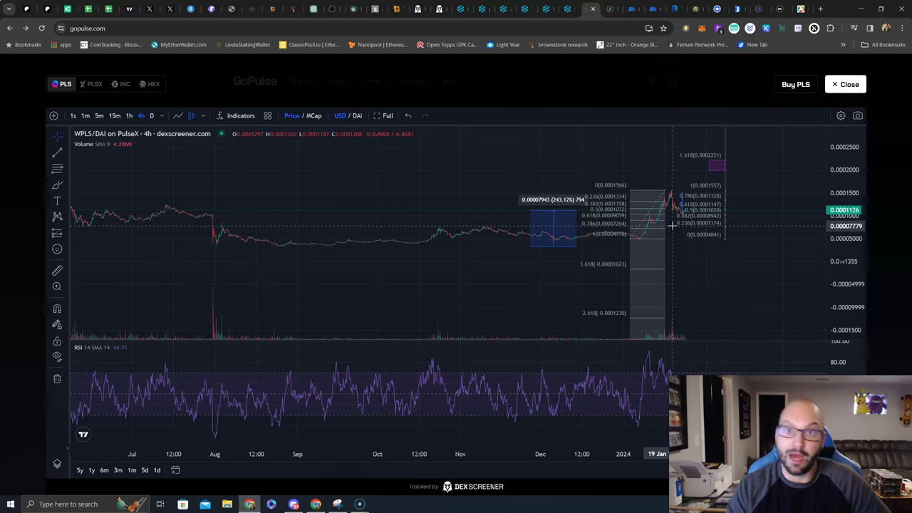
pyautogui.moveTo(672, 225); pyautogui.dragTo(685, 278)
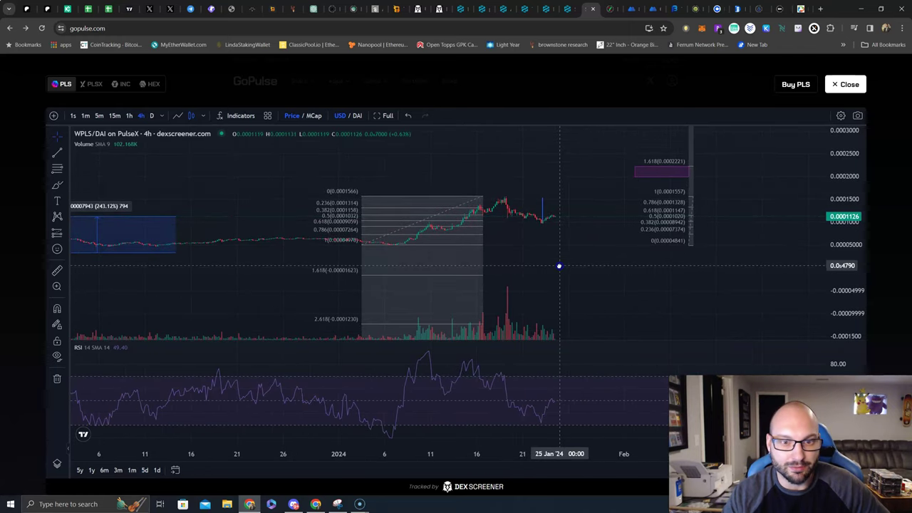
pyautogui.moveTo(558, 265); pyautogui.dragTo(525, 261)
pyautogui.scroll(3, 535, 248)
pyautogui.scroll(-1, 544, 257)
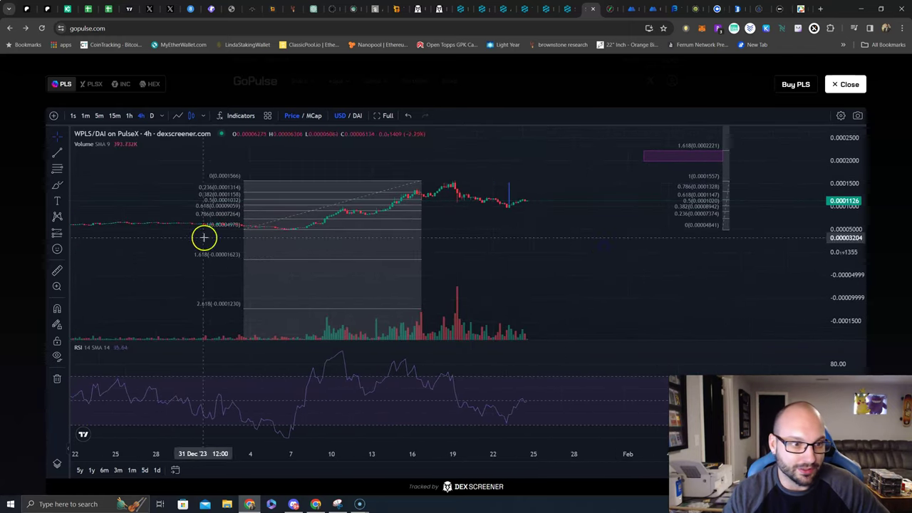
# Abandon a started XABCD pattern and choose the Elliott Impulse Wave (12345) tool instead
pyautogui.click(56, 216)
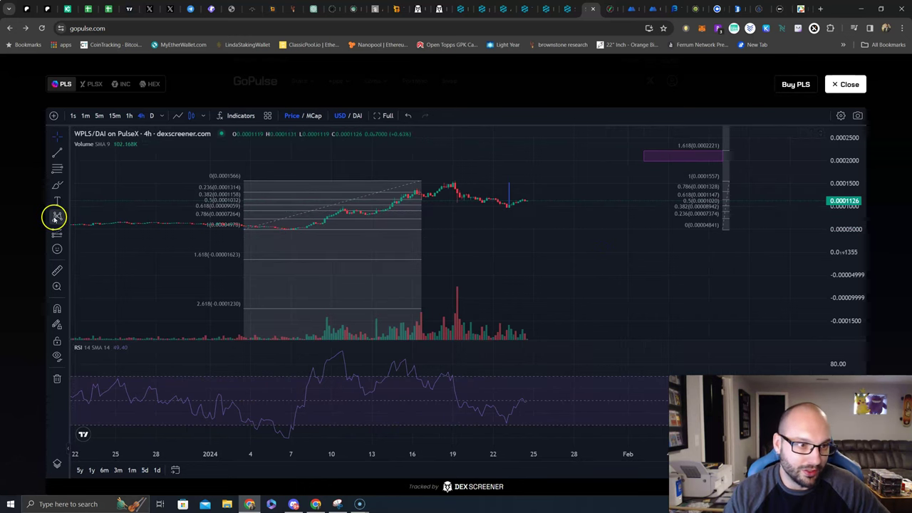
pyautogui.click(293, 228)
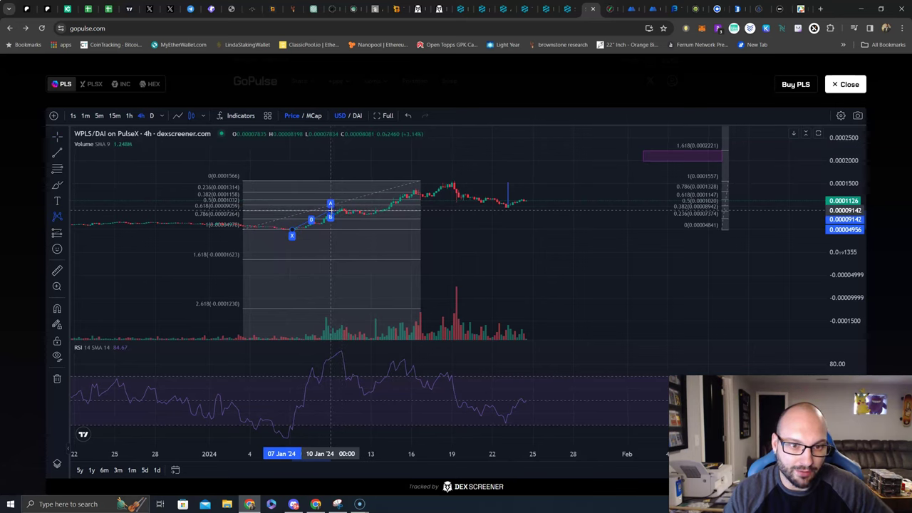
pyautogui.press('Escape')
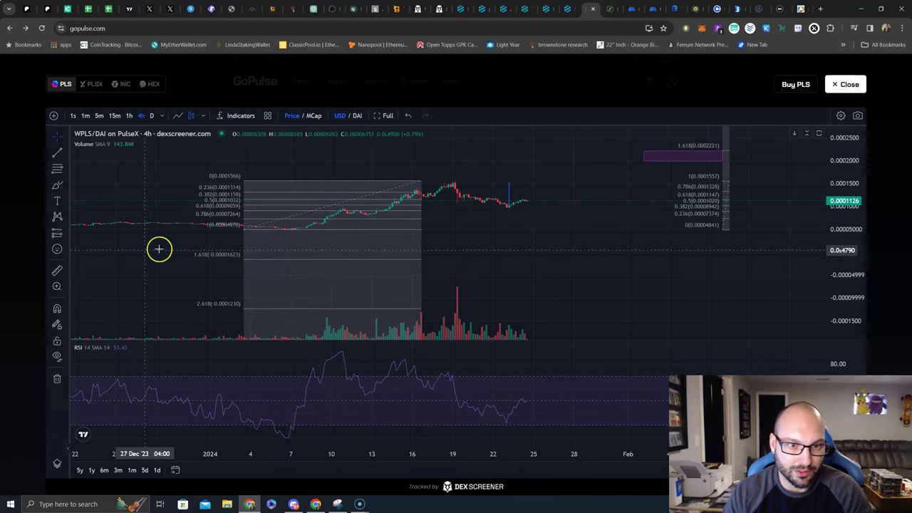
pyautogui.click(68, 219)
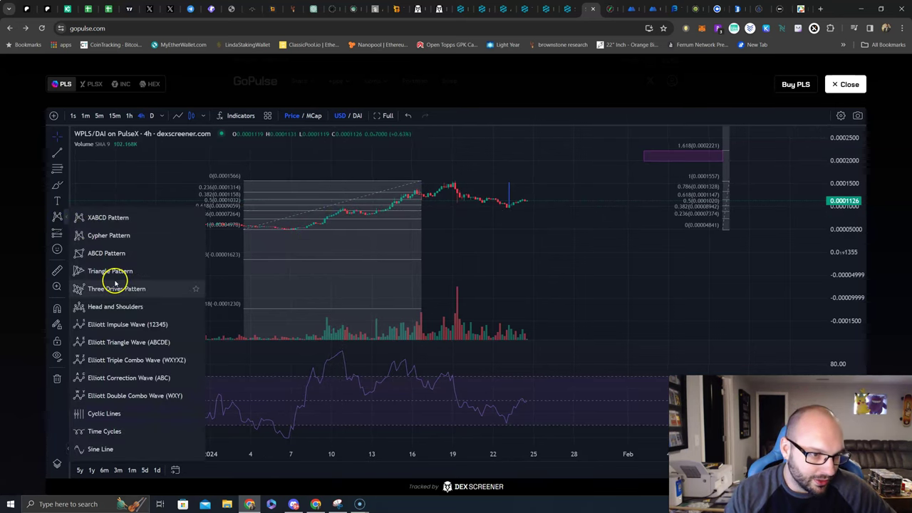
pyautogui.click(96, 325)
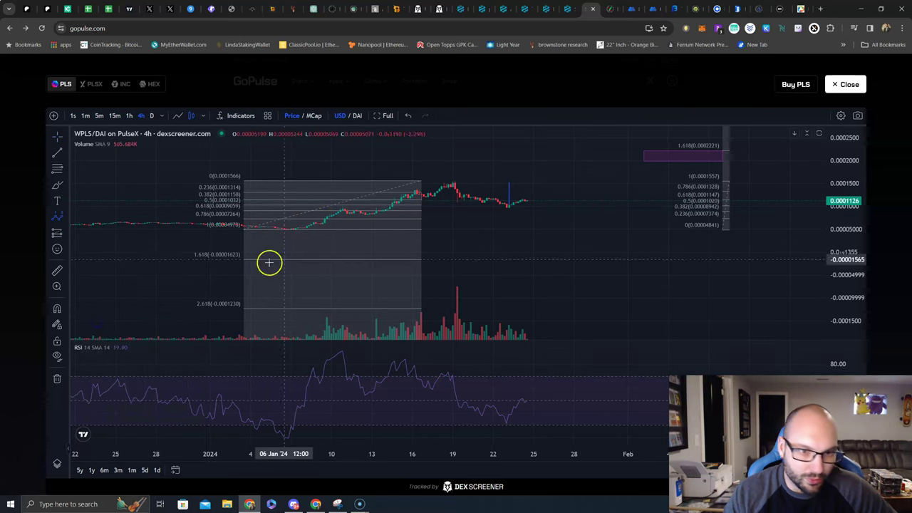
# Mark wave points (0)–(5) across the rally, with (5) projected near 0.0002
pyautogui.click(291, 229)
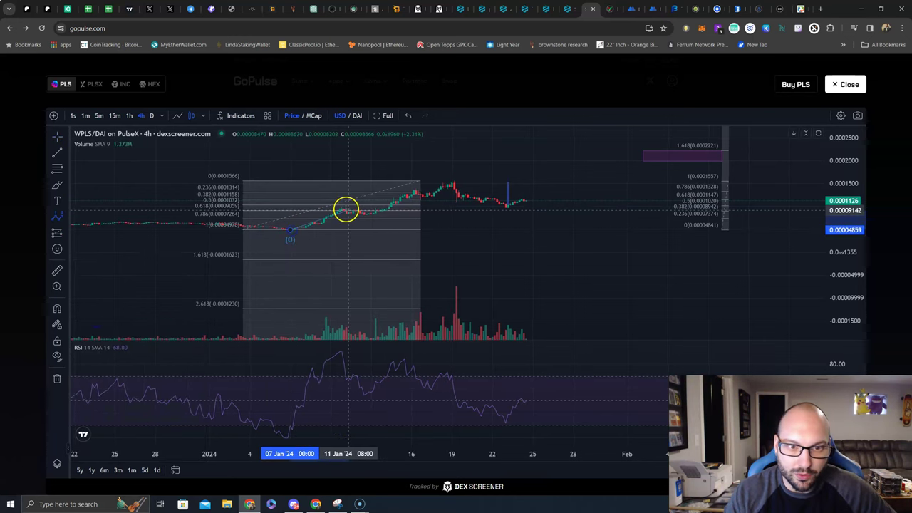
pyautogui.click(344, 208)
pyautogui.click(368, 214)
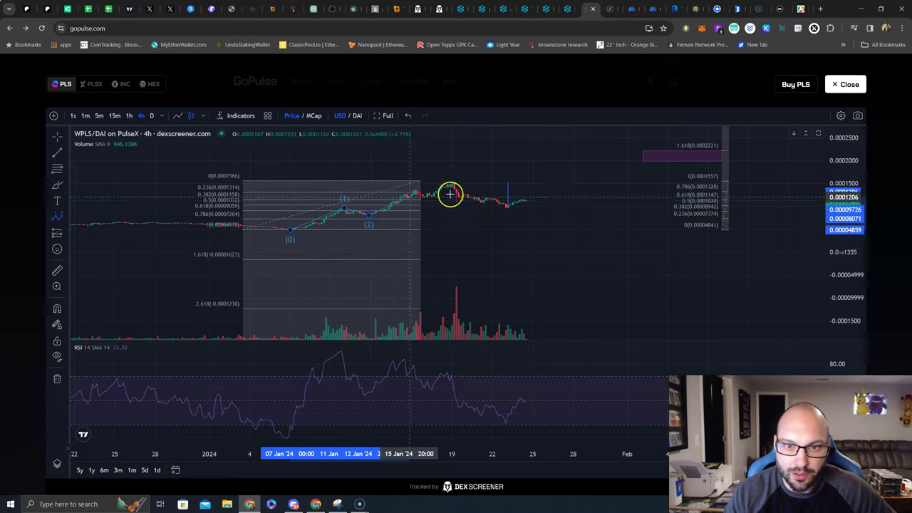
pyautogui.click(454, 182)
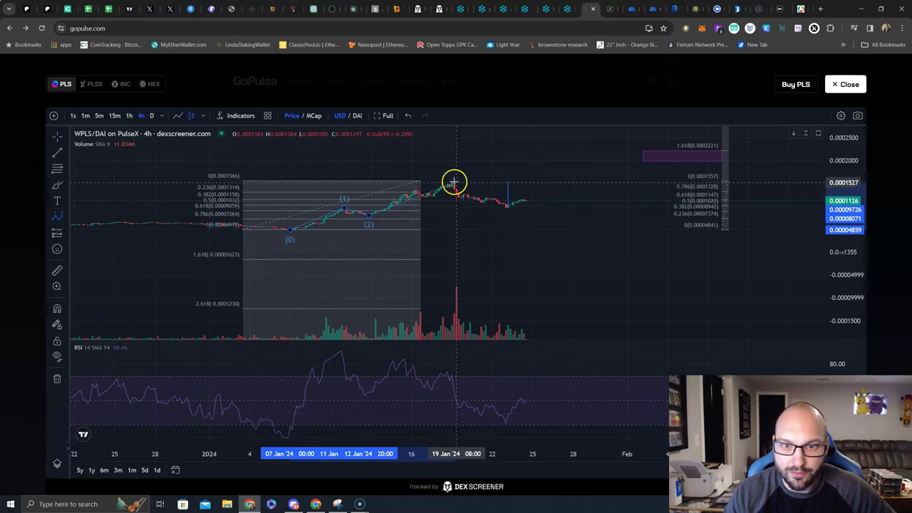
pyautogui.click(509, 207)
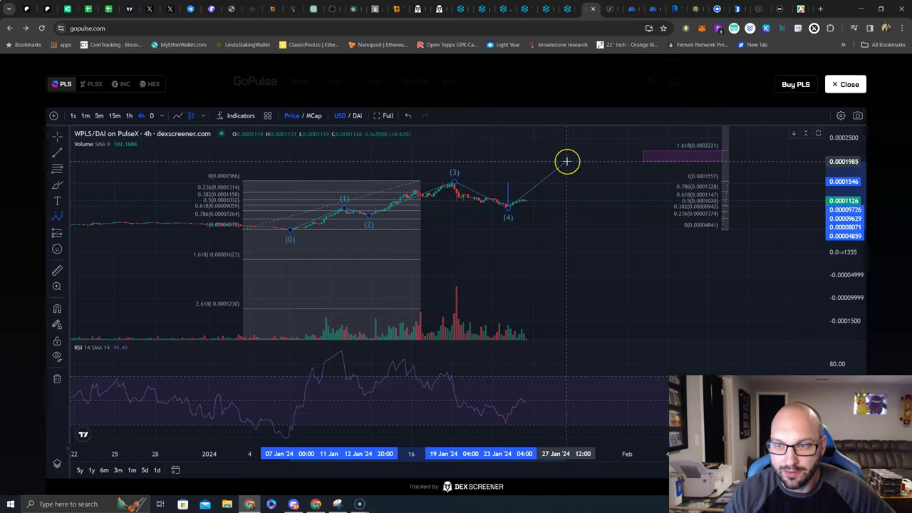
pyautogui.click(568, 151)
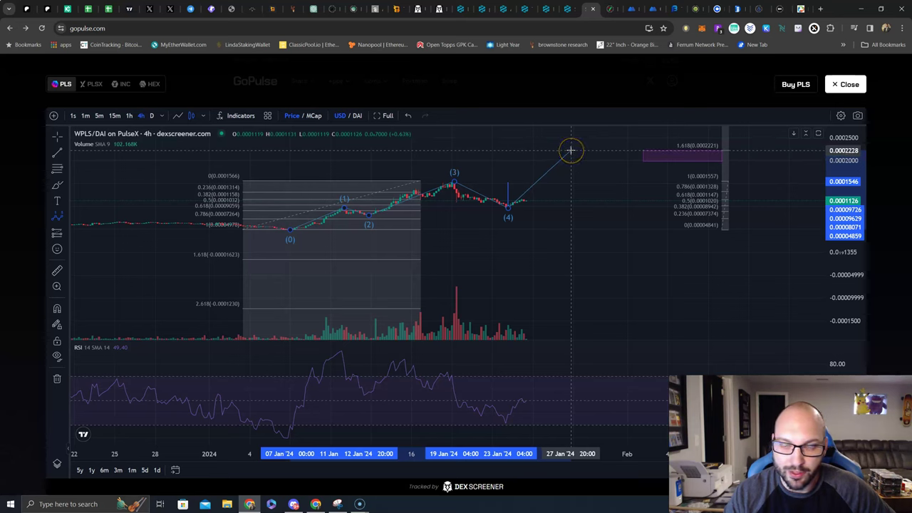
pyautogui.moveTo(570, 150)
pyautogui.mouseDown()
pyautogui.moveTo(568, 161)
pyautogui.moveTo(578, 150)
pyautogui.moveTo(580, 158)
pyautogui.mouseUp()
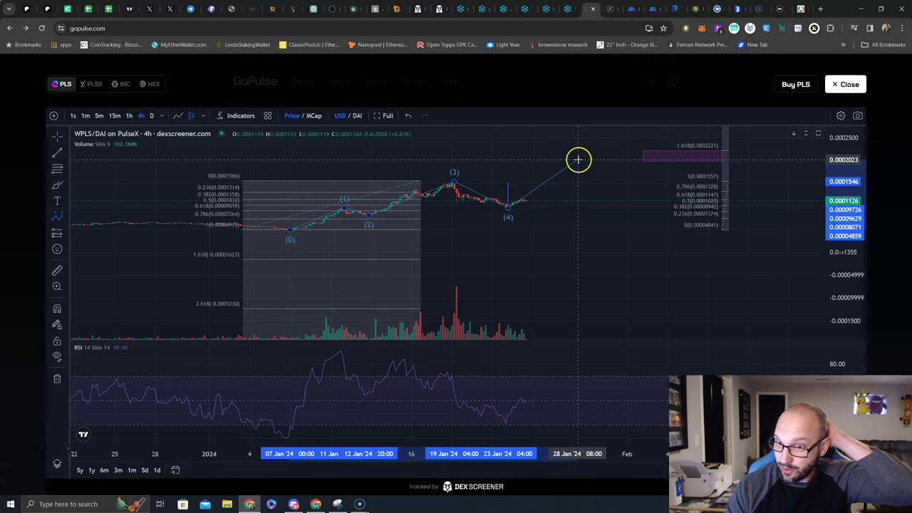
pyautogui.click(603, 159)
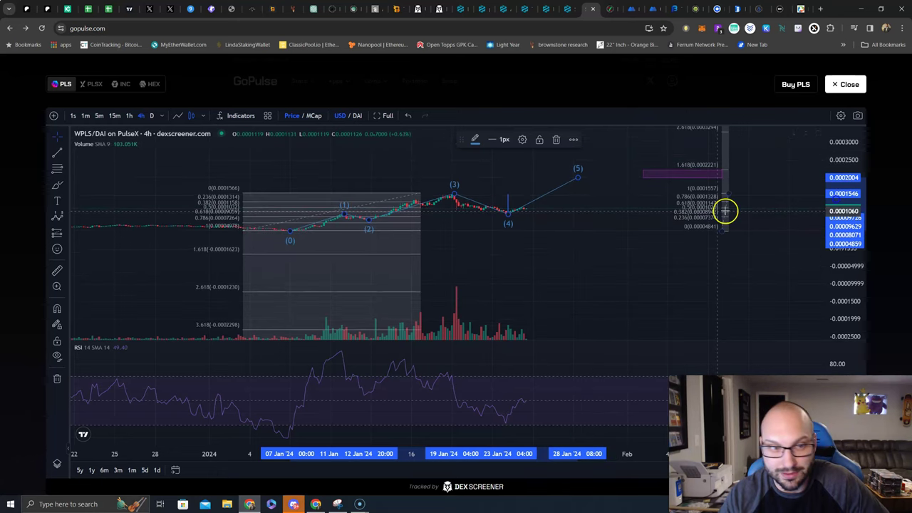
# Draw another Elliott wave with (3) above the January peak and (4) below the recent low
pyautogui.click(56, 218)
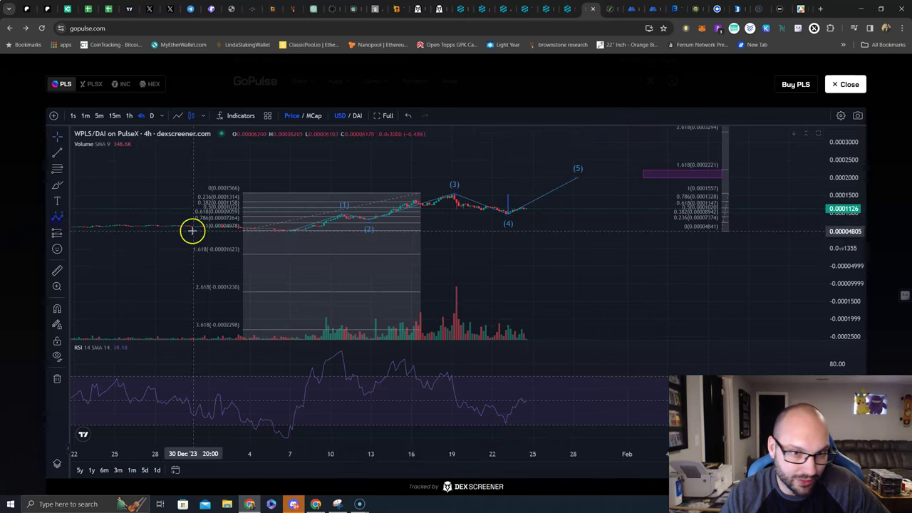
pyautogui.click(296, 230)
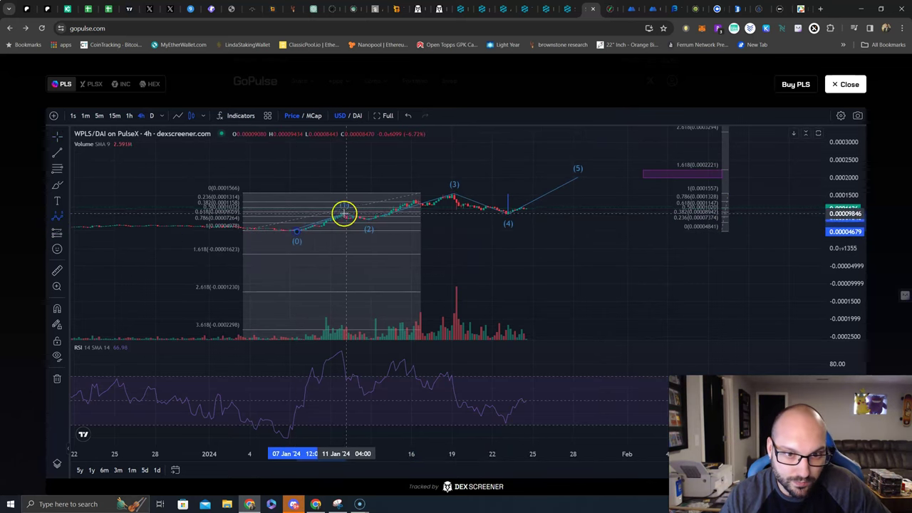
pyautogui.click(369, 223)
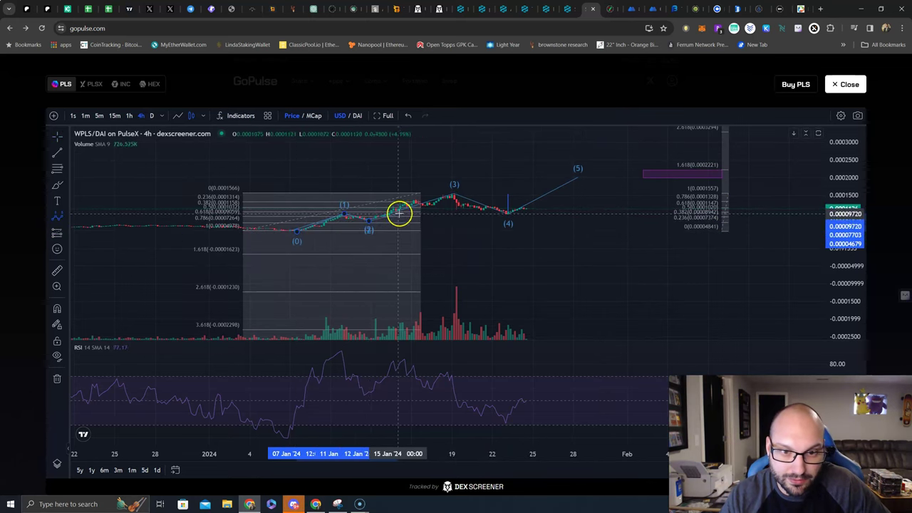
pyautogui.click(454, 176)
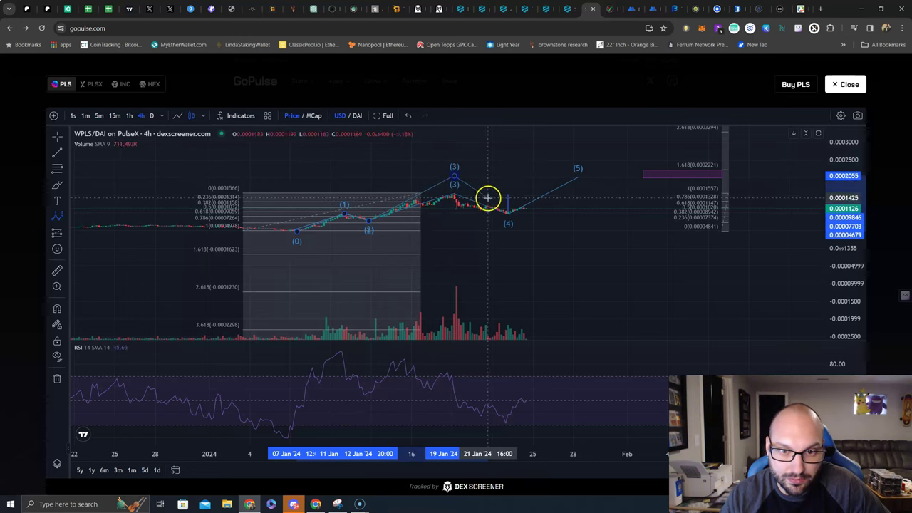
pyautogui.click(508, 233)
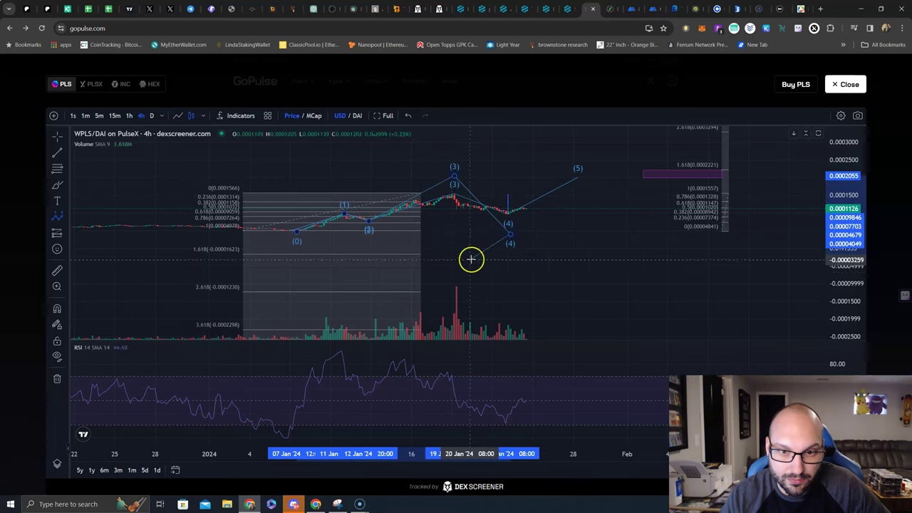
pyautogui.doubleClick(503, 247)
pyautogui.click(526, 229)
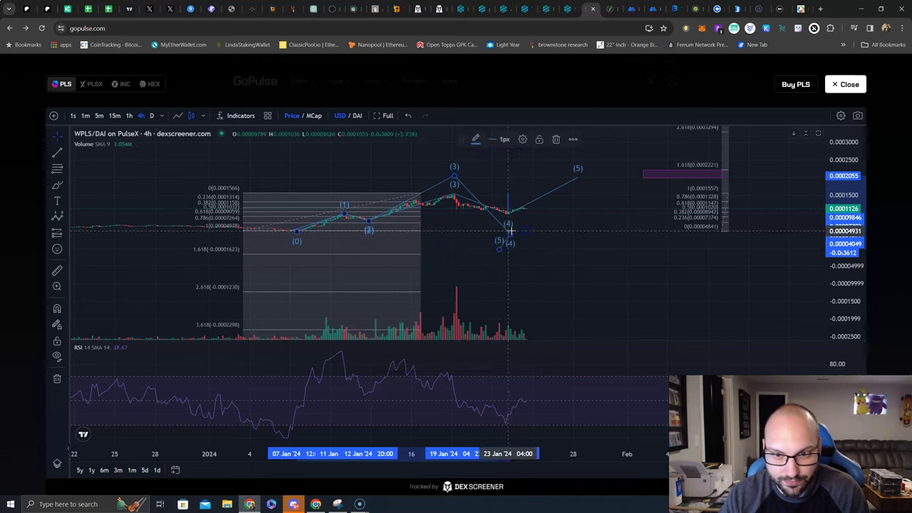
# Place a smaller Elliott impulse from the early-January low through the 11 and mid-January highs
pyautogui.click(423, 236)
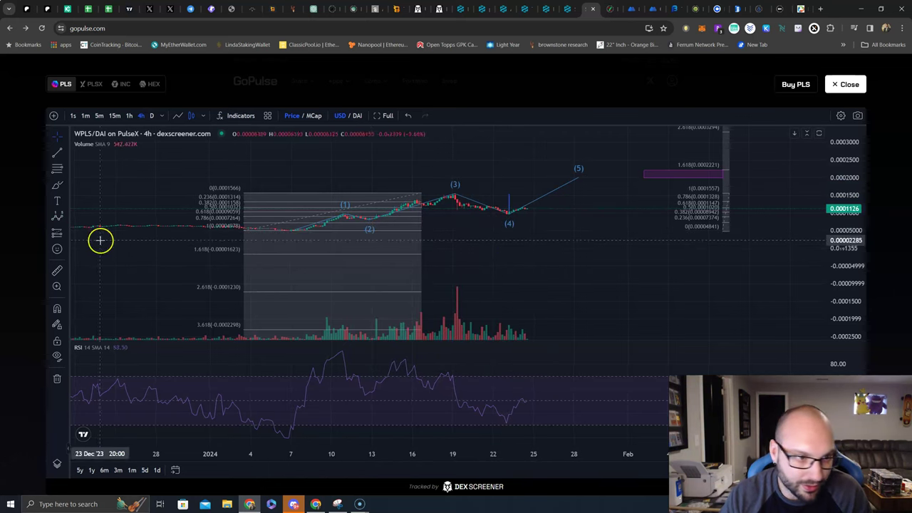
pyautogui.click(59, 217)
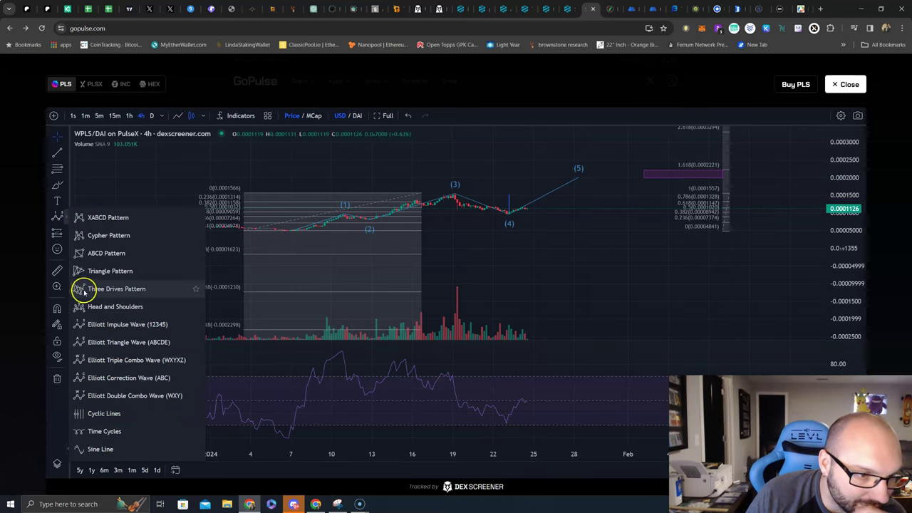
pyautogui.click(78, 324)
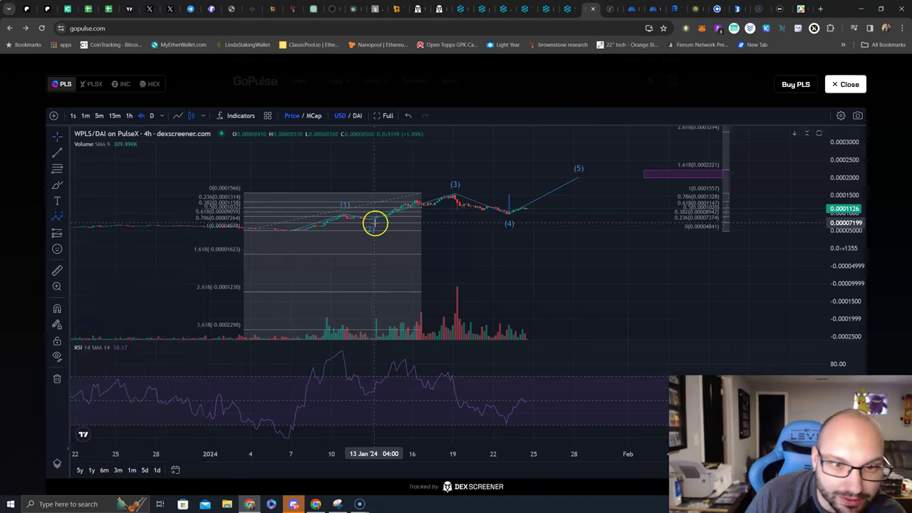
pyautogui.click(290, 236)
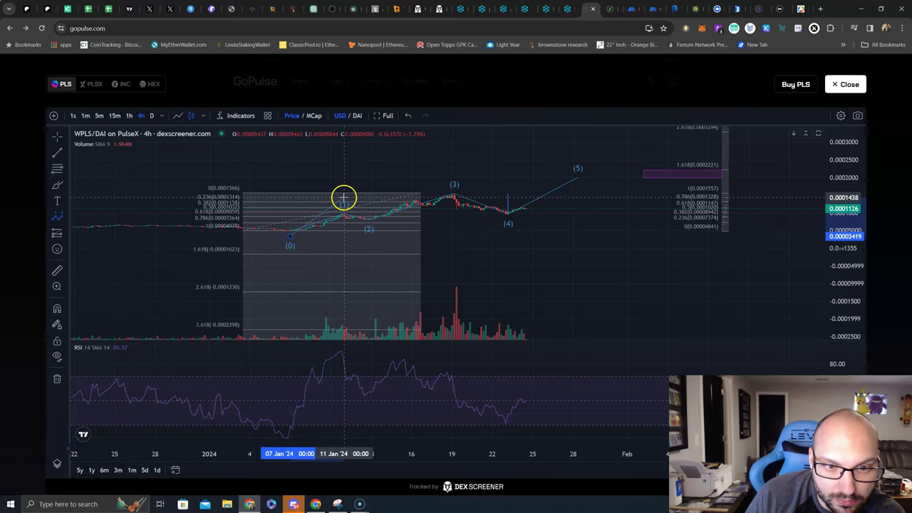
pyautogui.click(344, 200)
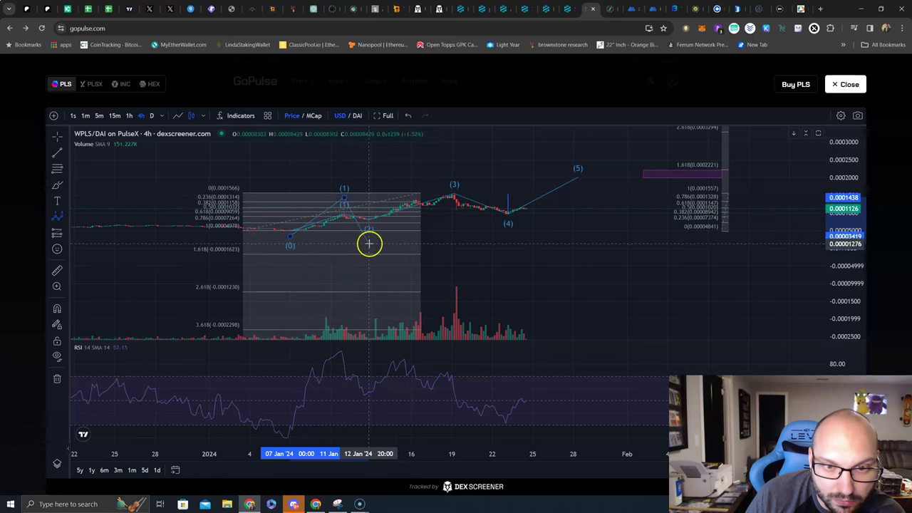
pyautogui.click(419, 187)
pyautogui.click(430, 213)
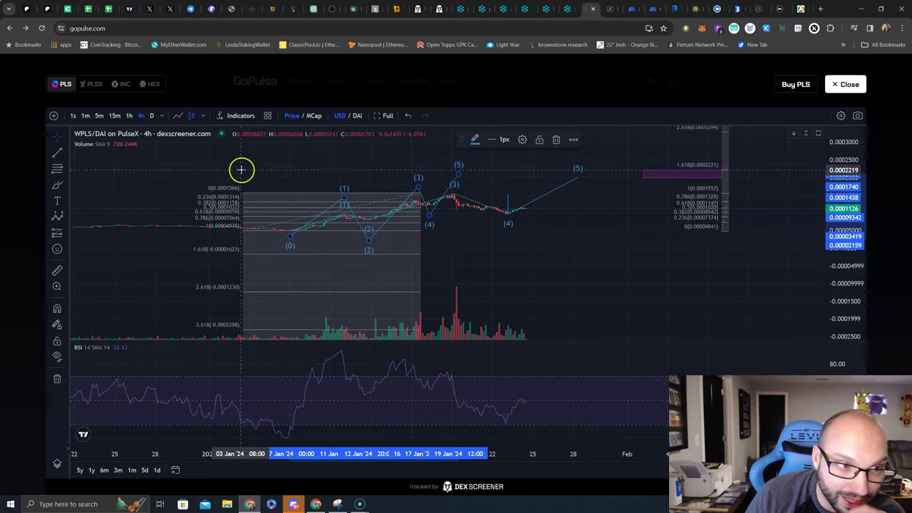
# Add a text label '1' above the 19 January peak
pyautogui.click(59, 229)
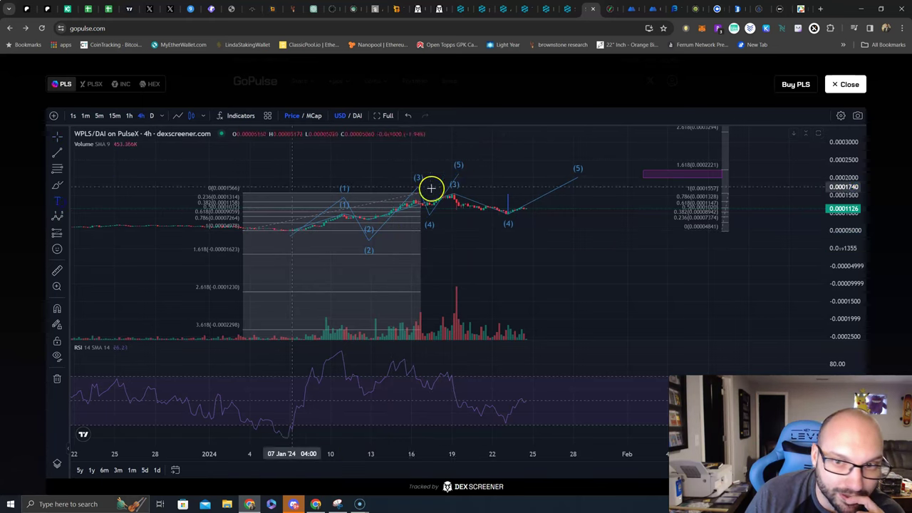
pyautogui.click(457, 157)
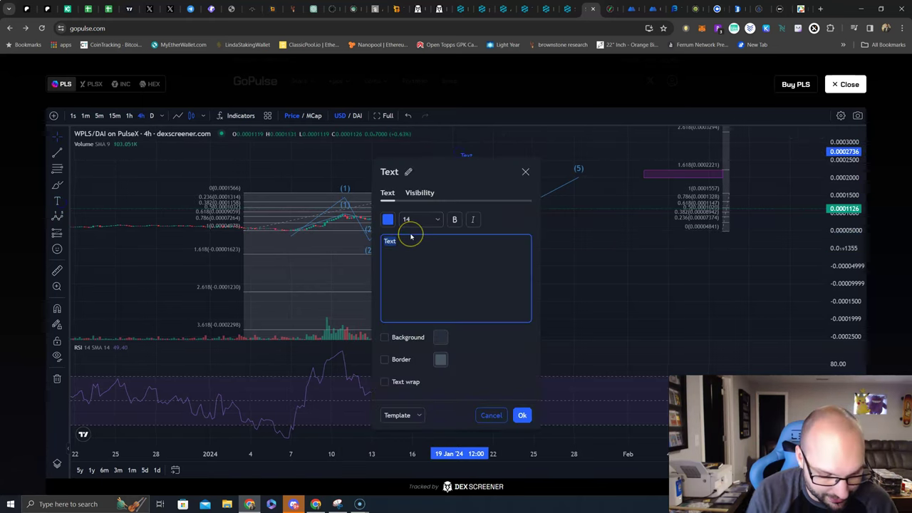
pyautogui.click(524, 416)
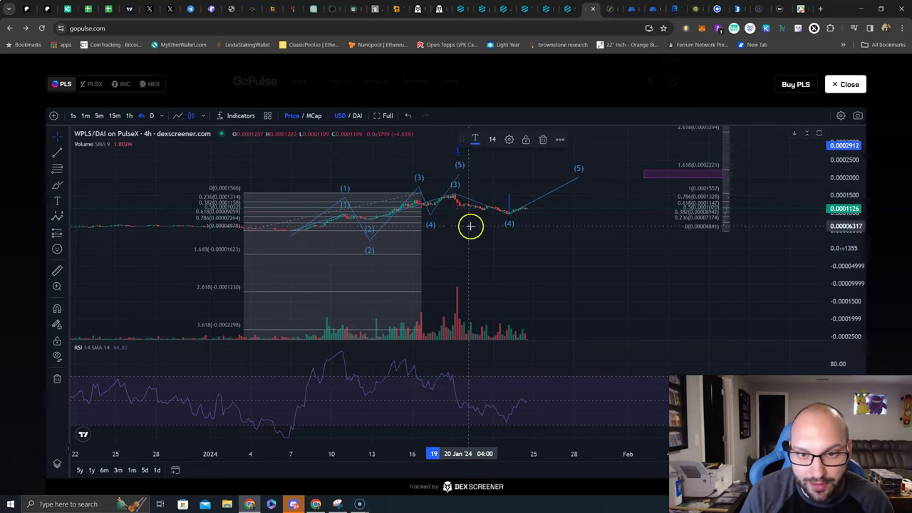
pyautogui.click(464, 199)
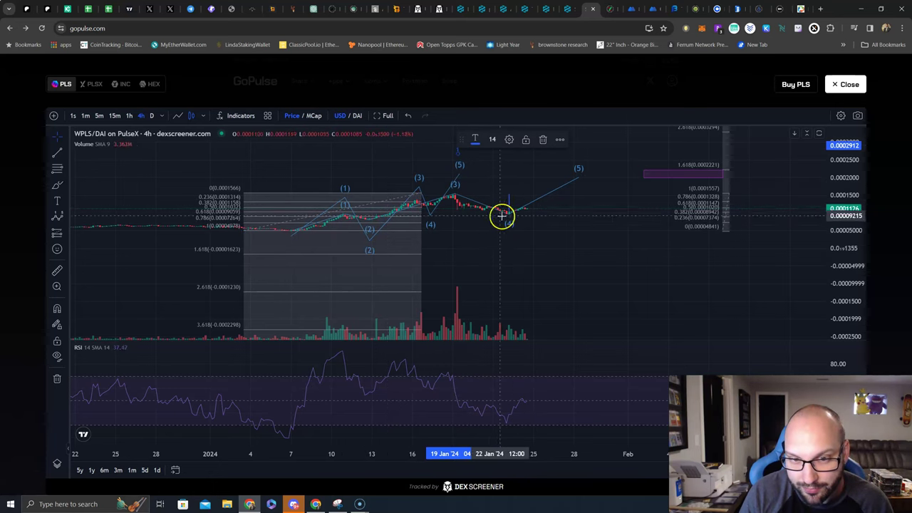
# Add a text label '2' below the wave (4) low
pyautogui.click(58, 201)
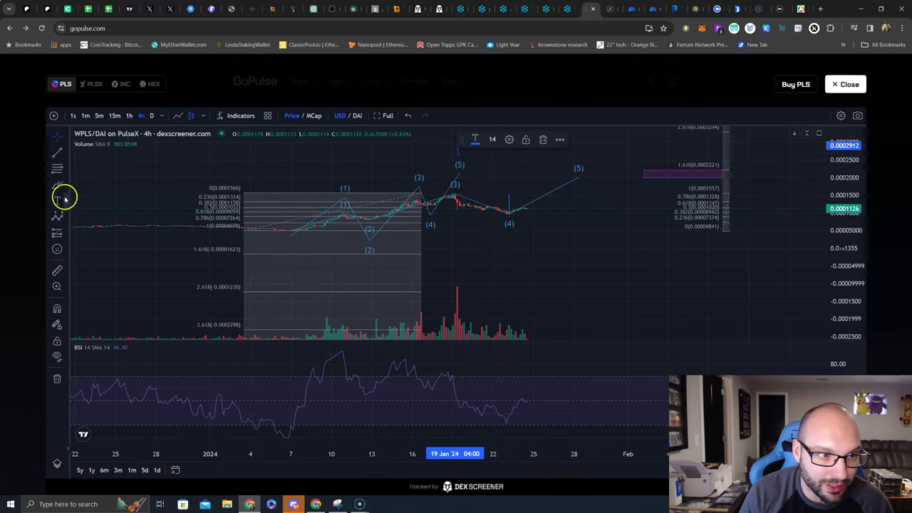
pyautogui.click(510, 237)
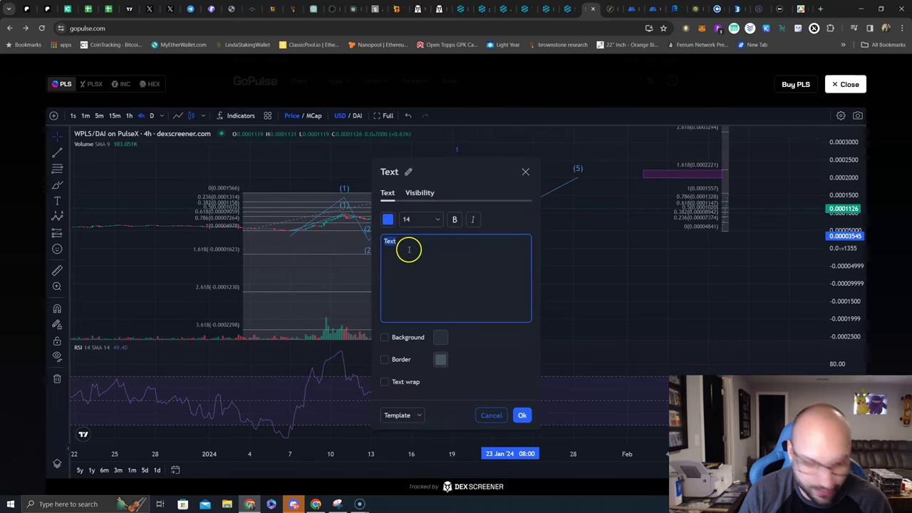
pyautogui.click(521, 419)
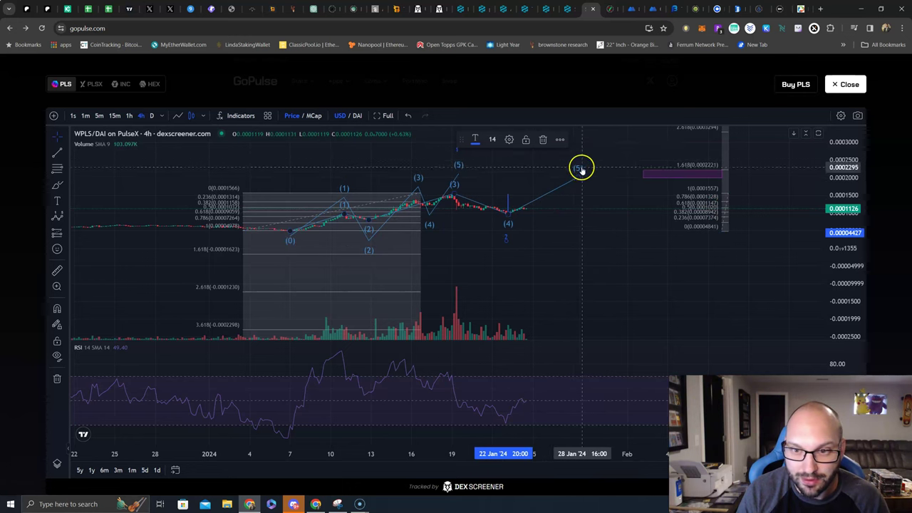
# Label projected wave (5) with '3' and start a trend line at that point
pyautogui.click(68, 218)
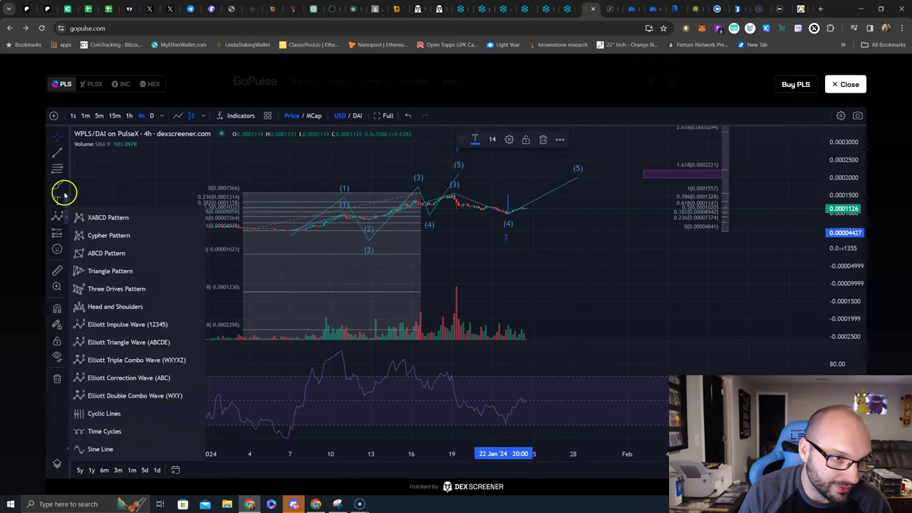
pyautogui.click(58, 201)
pyautogui.click(579, 154)
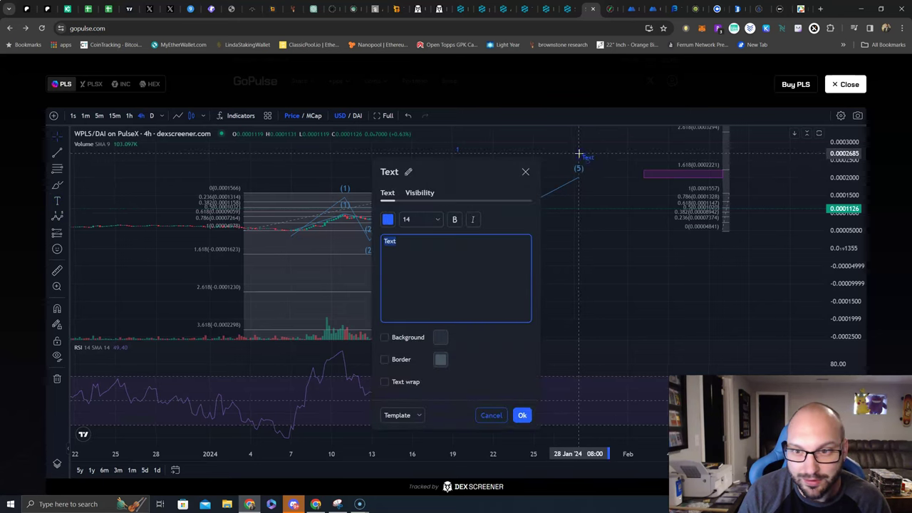
pyautogui.click(523, 415)
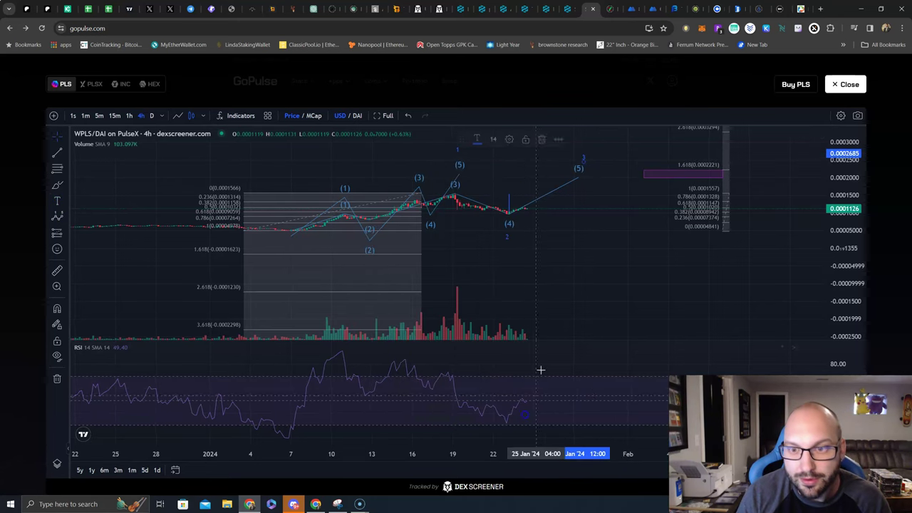
pyautogui.click(57, 136)
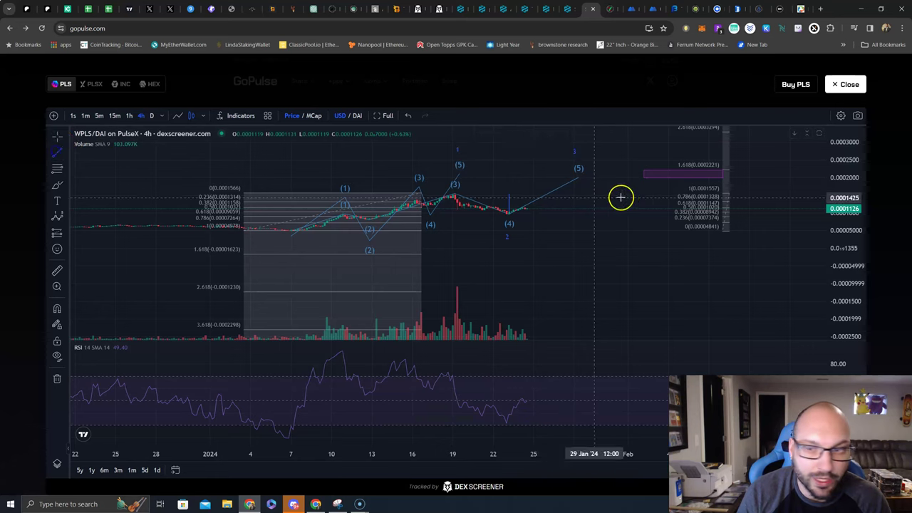
pyautogui.click(579, 177)
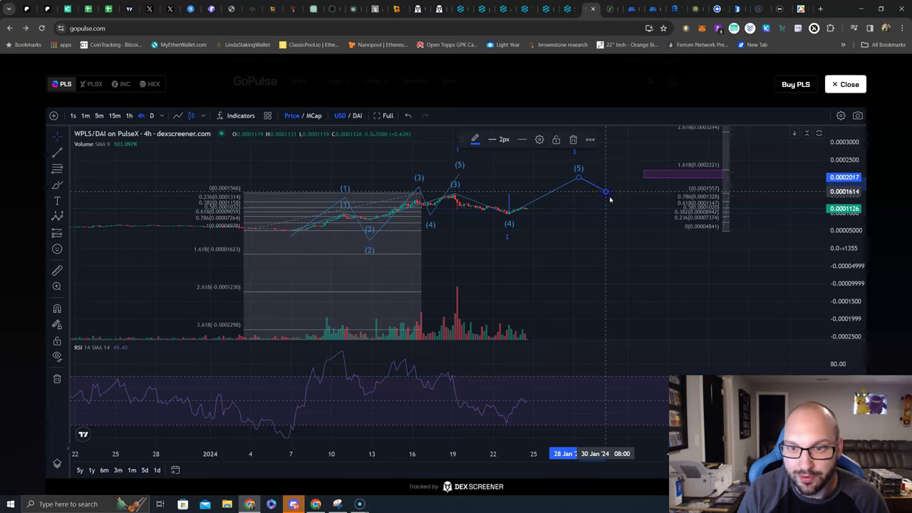
# End the line near 30 January at 0.00016, stretch the price scale, and begin a rising leg
pyautogui.click(609, 198)
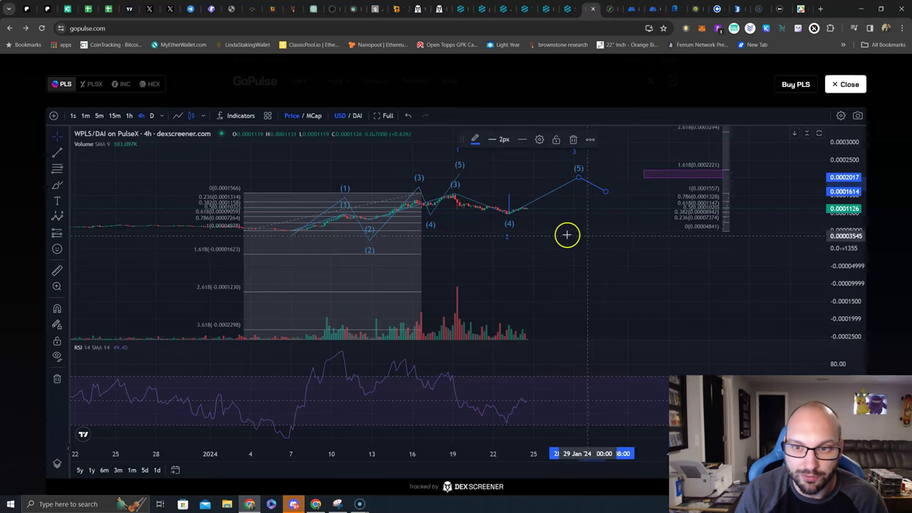
pyautogui.moveTo(836, 175); pyautogui.dragTo(825, 249)
pyautogui.click(59, 152)
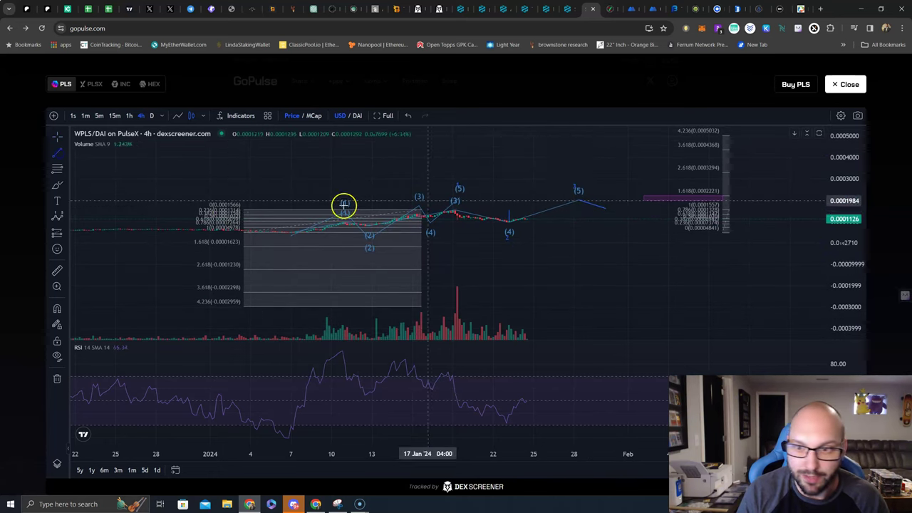
pyautogui.click(605, 207)
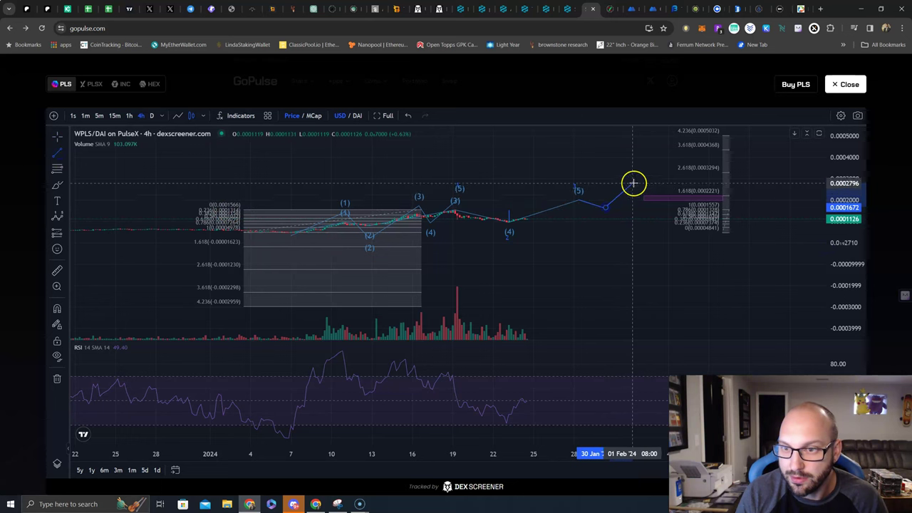
pyautogui.doubleClick(648, 172)
pyautogui.scroll(-10, 578, 213)
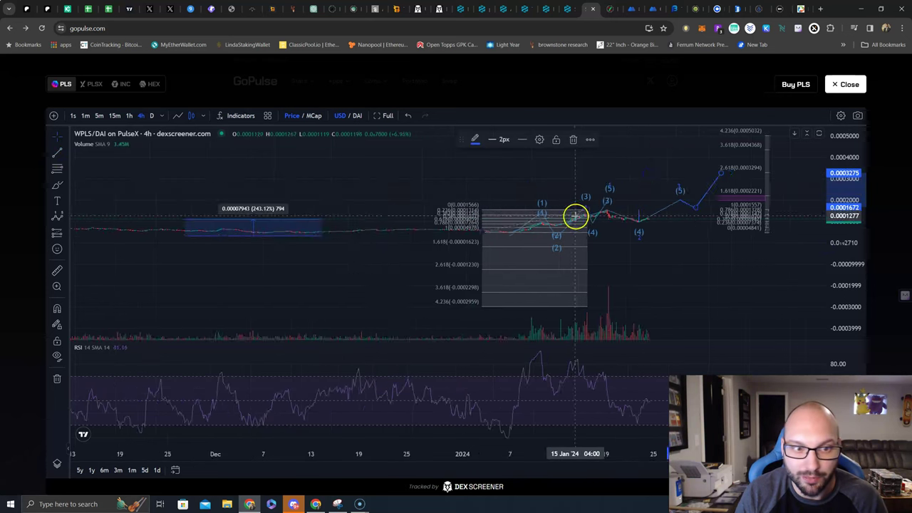
pyautogui.scroll(1, 751, 190)
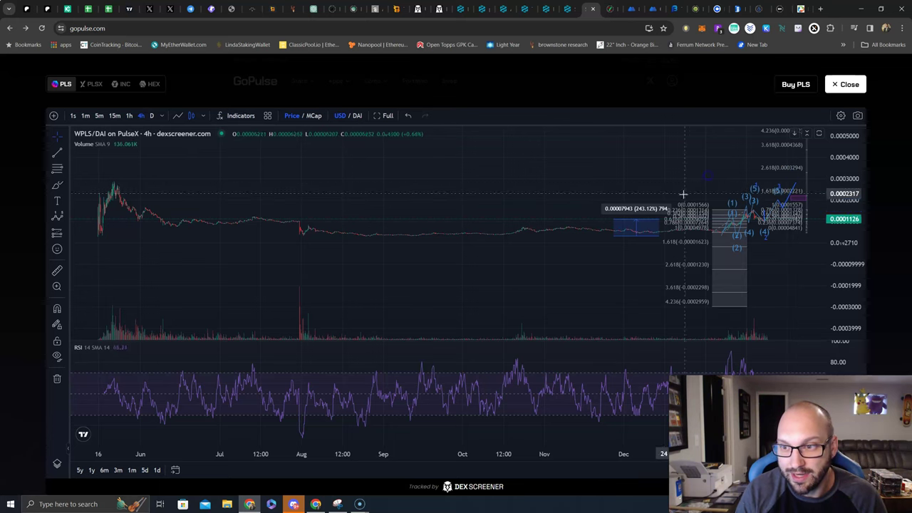
pyautogui.scroll(10, 638, 250)
pyautogui.scroll(5, 613, 253)
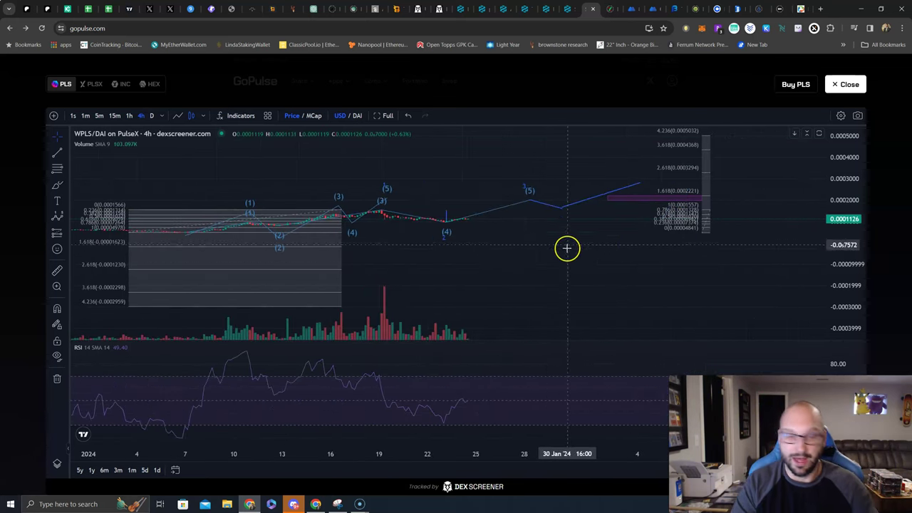
pyautogui.doubleClick(835, 209)
pyautogui.scroll(-8, 560, 269)
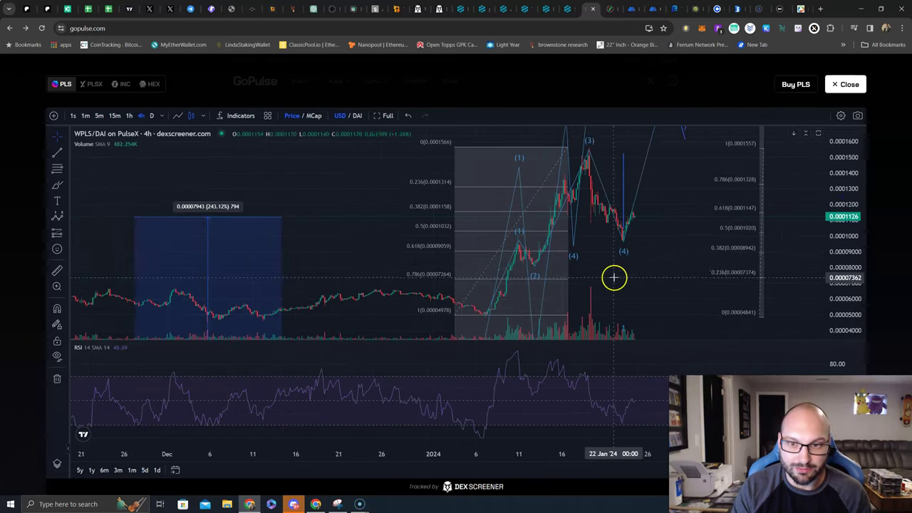